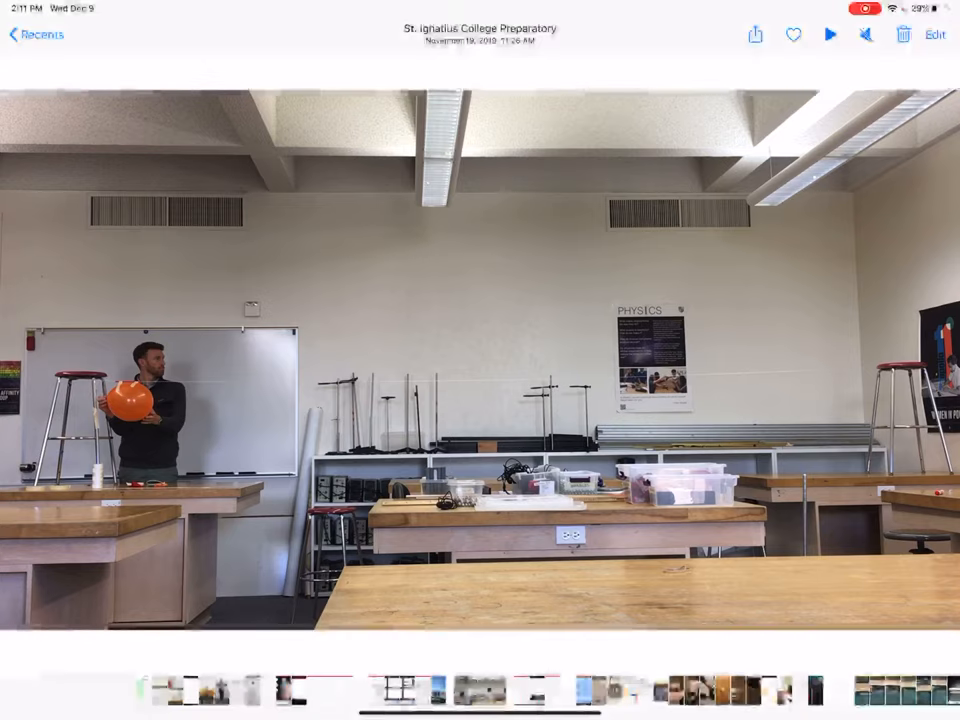
Step: Play the Balloon Rocket video through once, then reveal the app dock
{"action": "left_click", "coordinate": [830, 34]}
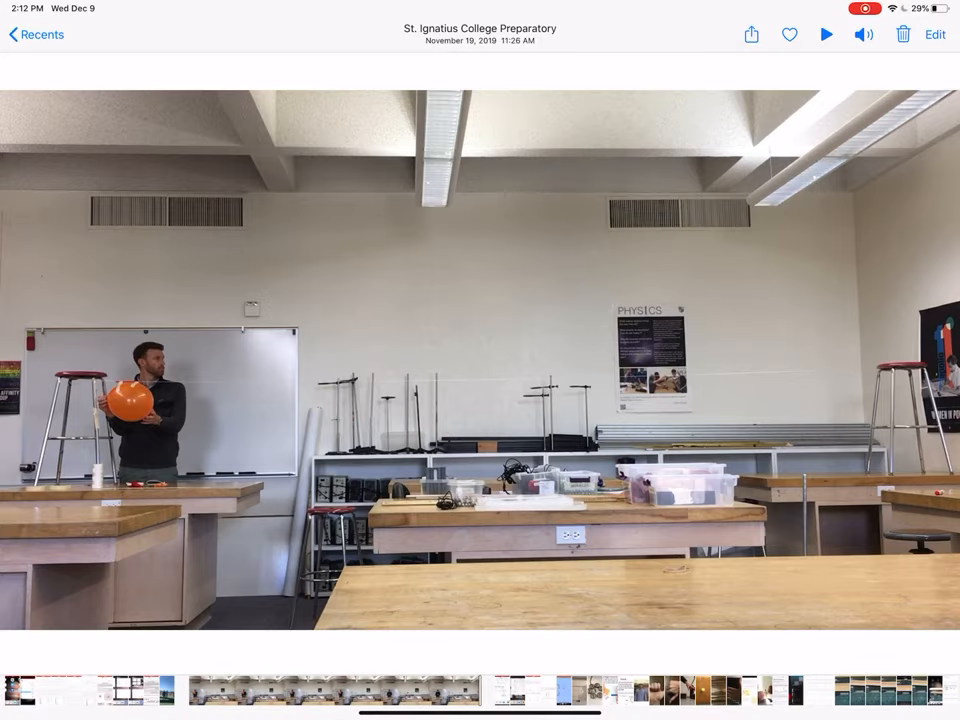
{"action": "left_click_drag", "start_coordinate": [480, 715], "coordinate": [480, 660]}
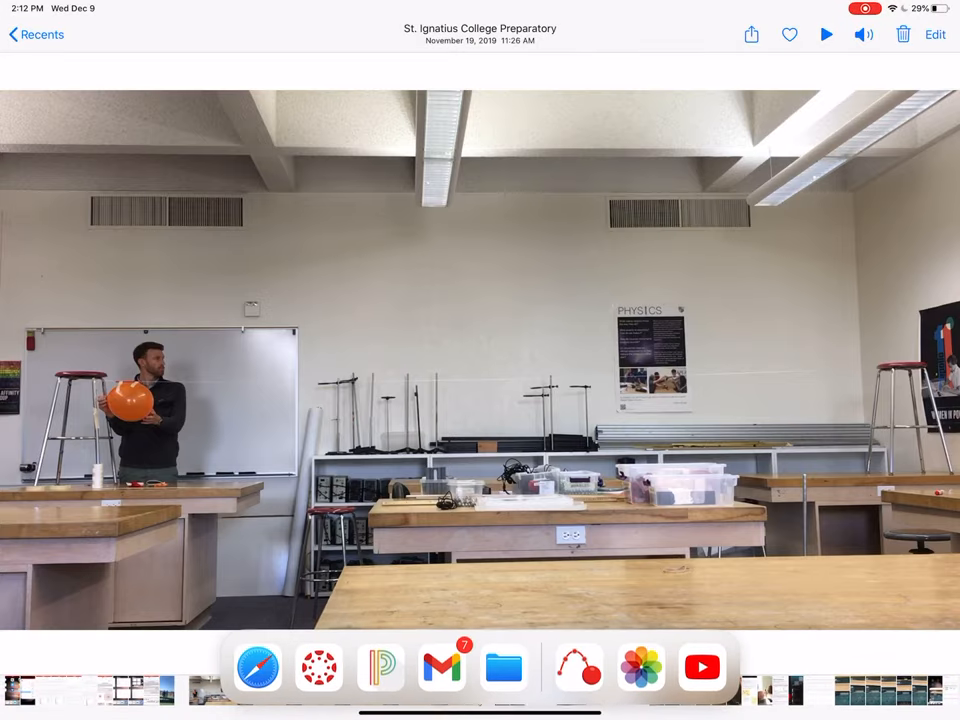
Step: Switch to Video Physics, place the origin on the balloon, and anchor the scale at the track's left end
{"action": "left_click", "coordinate": [577, 667]}
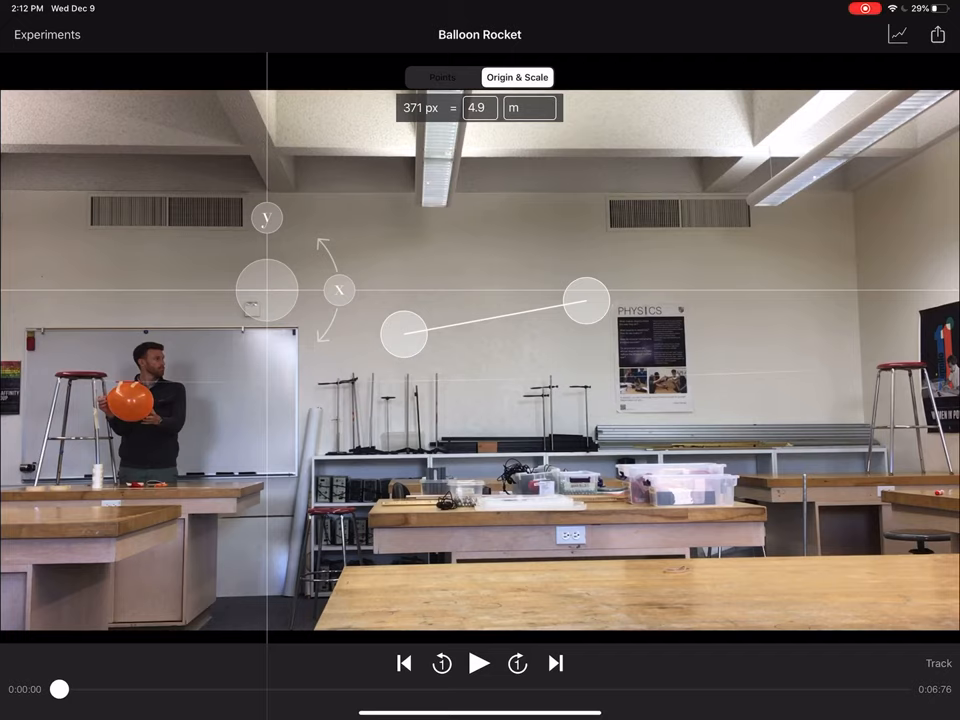
{"action": "left_click_drag", "start_coordinate": [267, 290], "coordinate": [130, 405]}
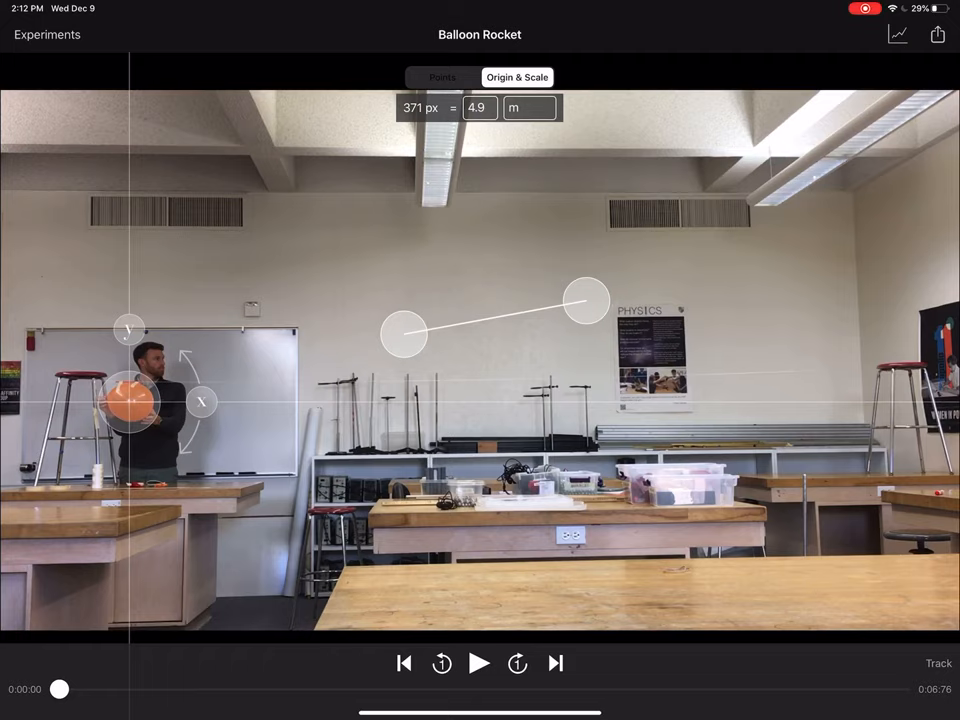
{"action": "left_click_drag", "start_coordinate": [404, 333], "coordinate": [110, 500]}
Step: Extend the scale to the track's right end and set its distance from 4.9 to 4.88 m
{"action": "mouse_move", "coordinate": [586, 300]}
{"action": "left_mouse_down"}
{"action": "mouse_move", "coordinate": [885, 468]}
{"action": "mouse_move", "coordinate": [887, 488]}
{"action": "left_mouse_up"}
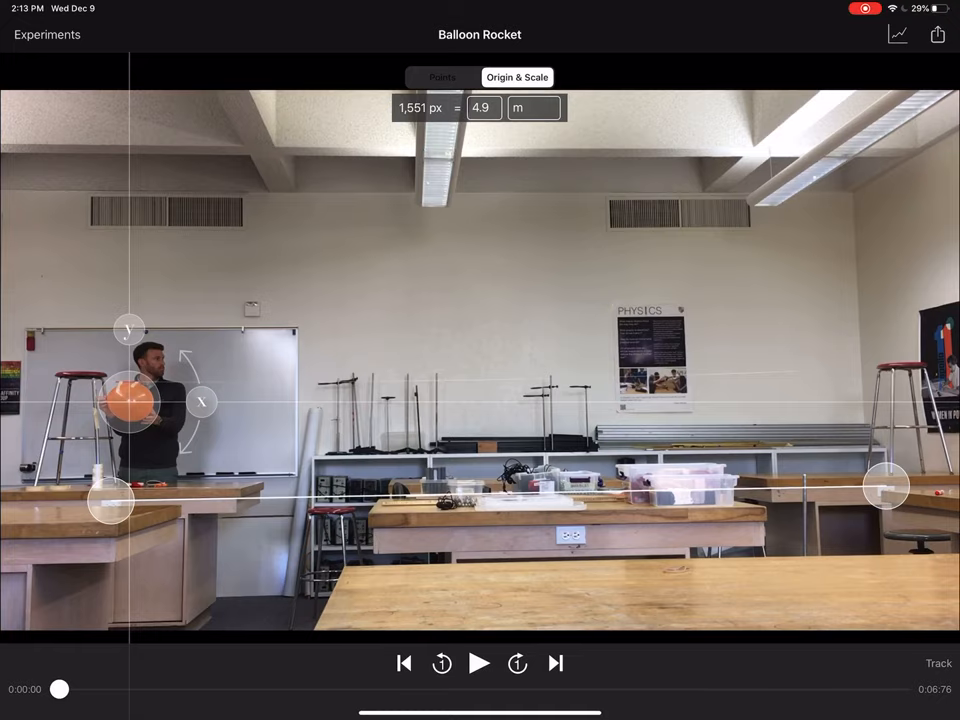
{"action": "left_click", "coordinate": [480, 107]}
{"action": "key", "text": "BackSpace"}
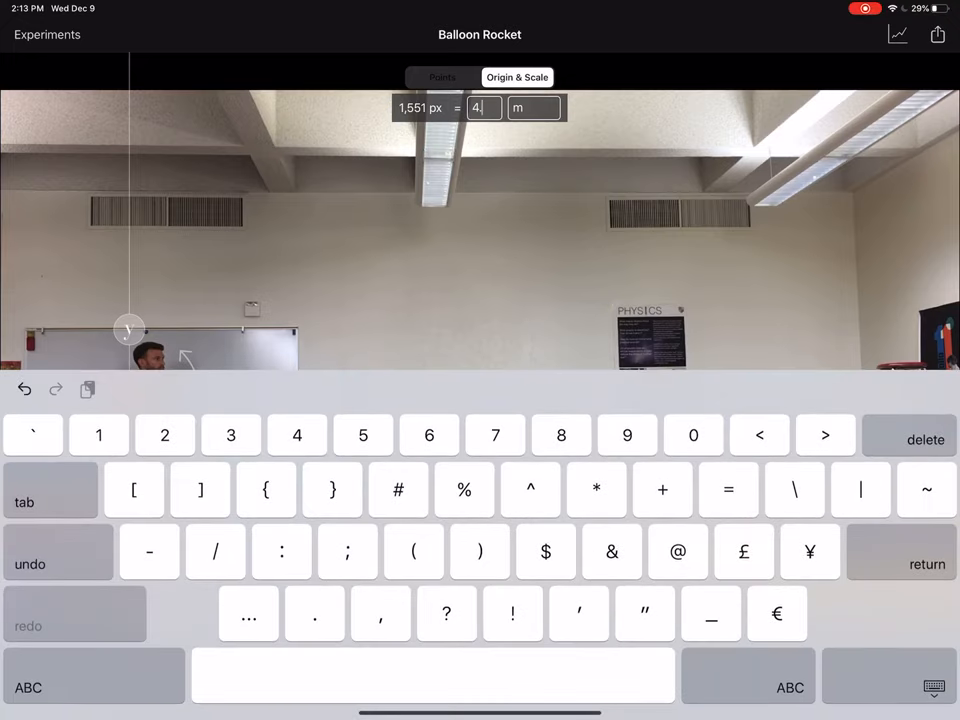
{"action": "type", "text": "88"}
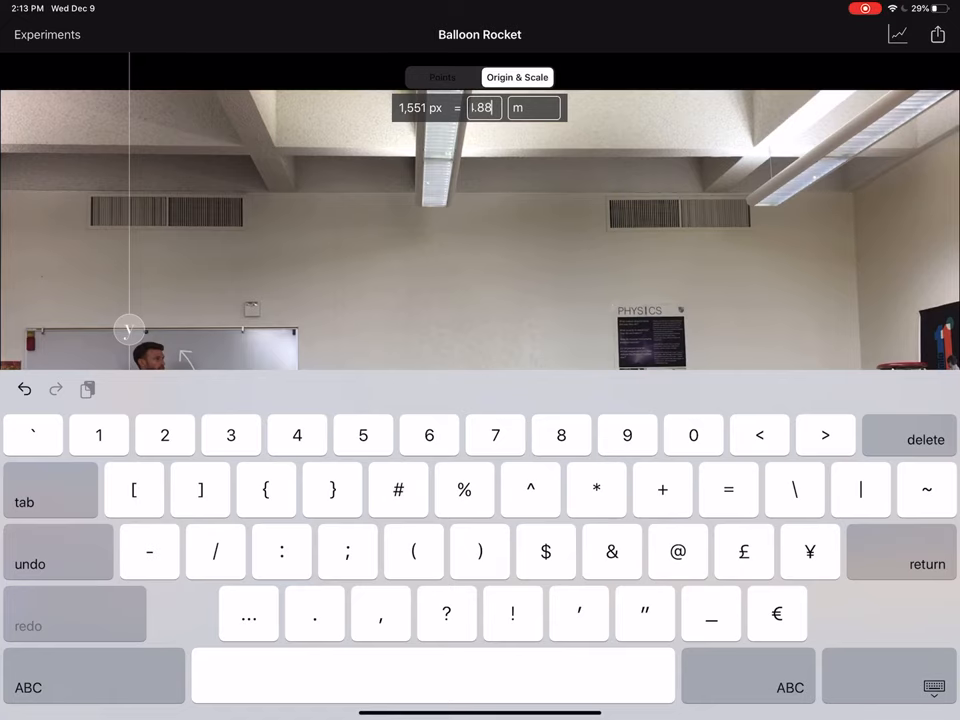
{"action": "key", "text": "Return"}
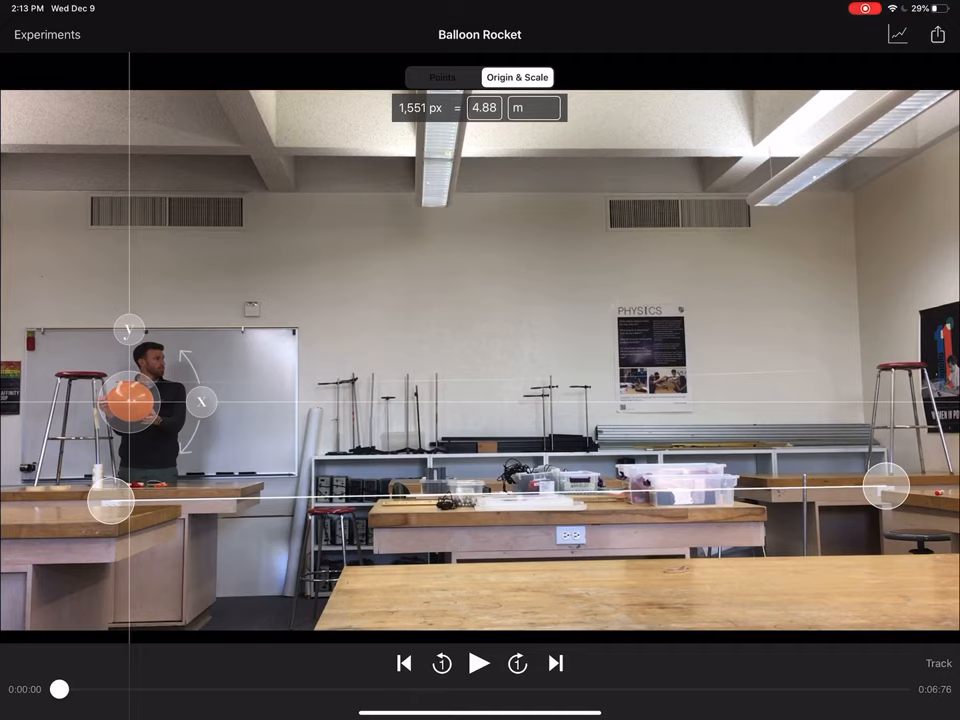
Step: Switch to Points mode so the balloon's tracked positions show along the track
{"action": "left_click", "coordinate": [442, 77]}
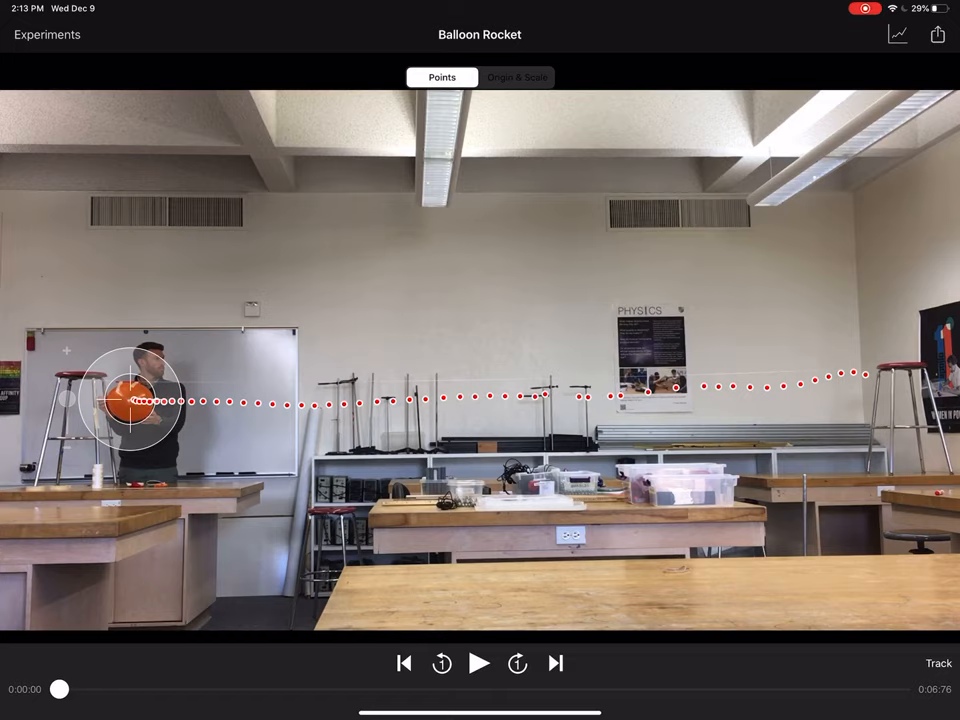
Step: Export the tracked data as a Graphical Analysis (.ambl) file and open it in Graphical Analysis
{"action": "left_click", "coordinate": [937, 34]}
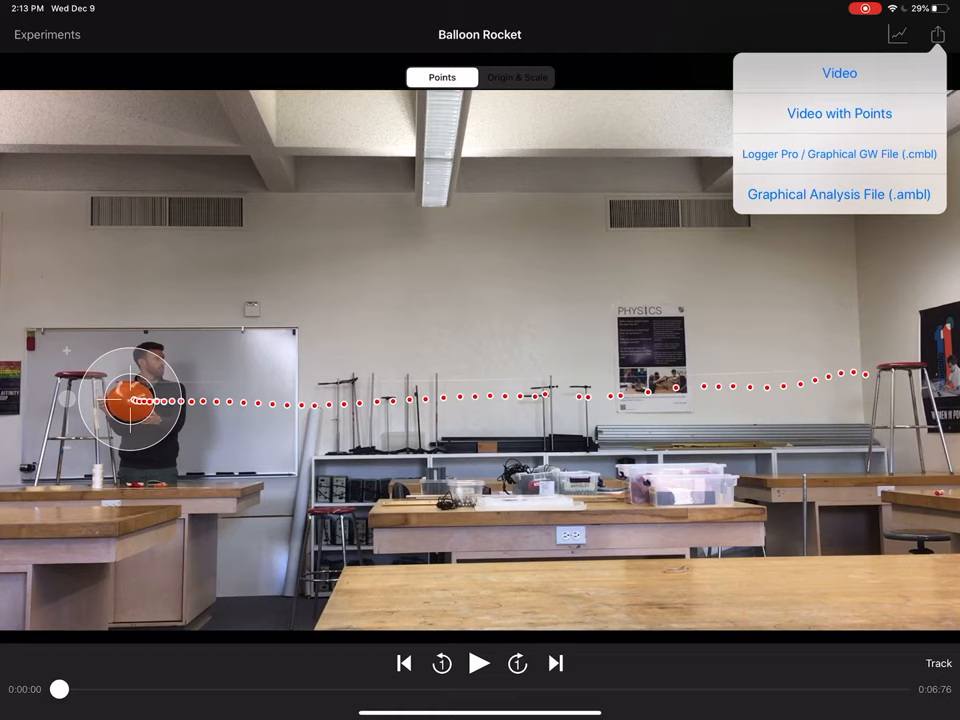
{"action": "left_click", "coordinate": [839, 153]}
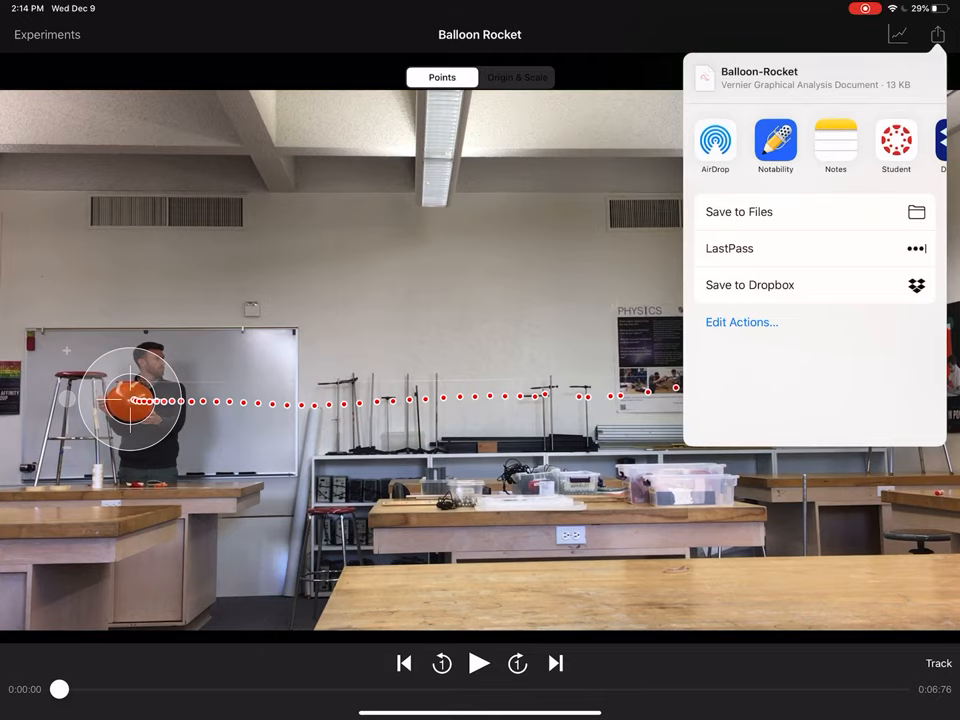
{"action": "scroll", "coordinate": [820, 145], "scroll_direction": "right", "scroll_amount": 5}
{"action": "left_click", "coordinate": [913, 140]}
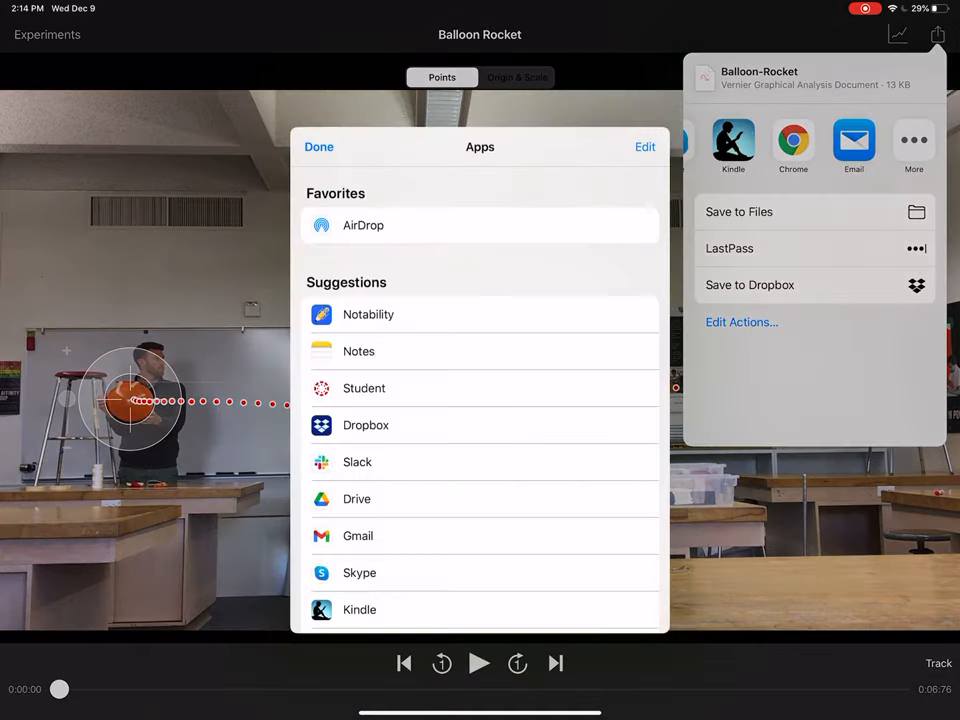
{"action": "scroll", "coordinate": [480, 450], "scroll_direction": "down", "scroll_amount": 6}
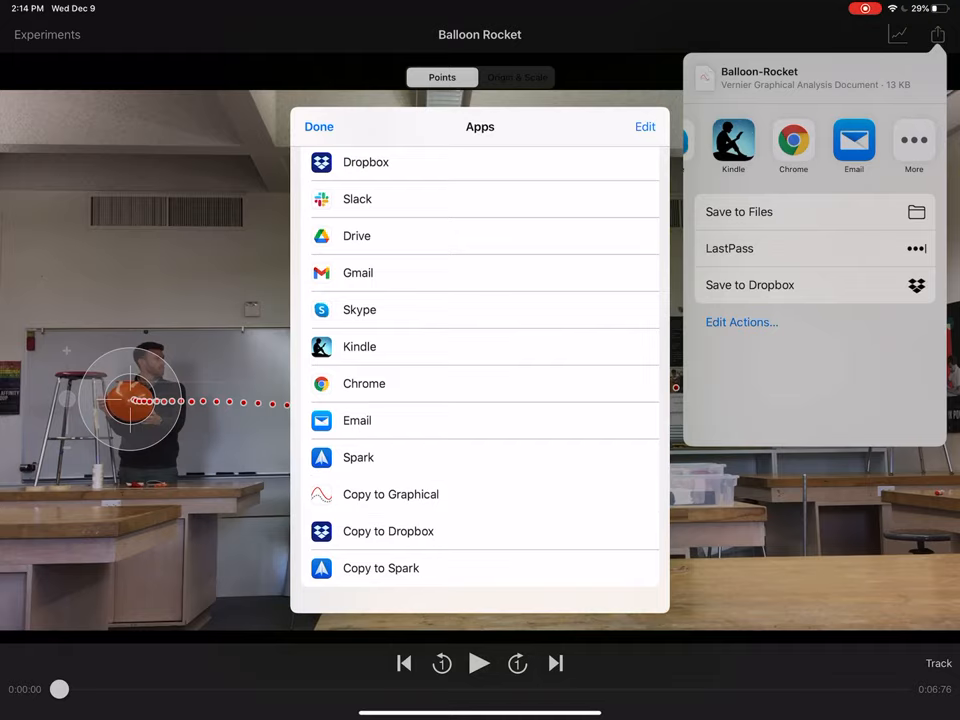
{"action": "left_click", "coordinate": [390, 494]}
{"action": "left_click", "coordinate": [622, 408]}
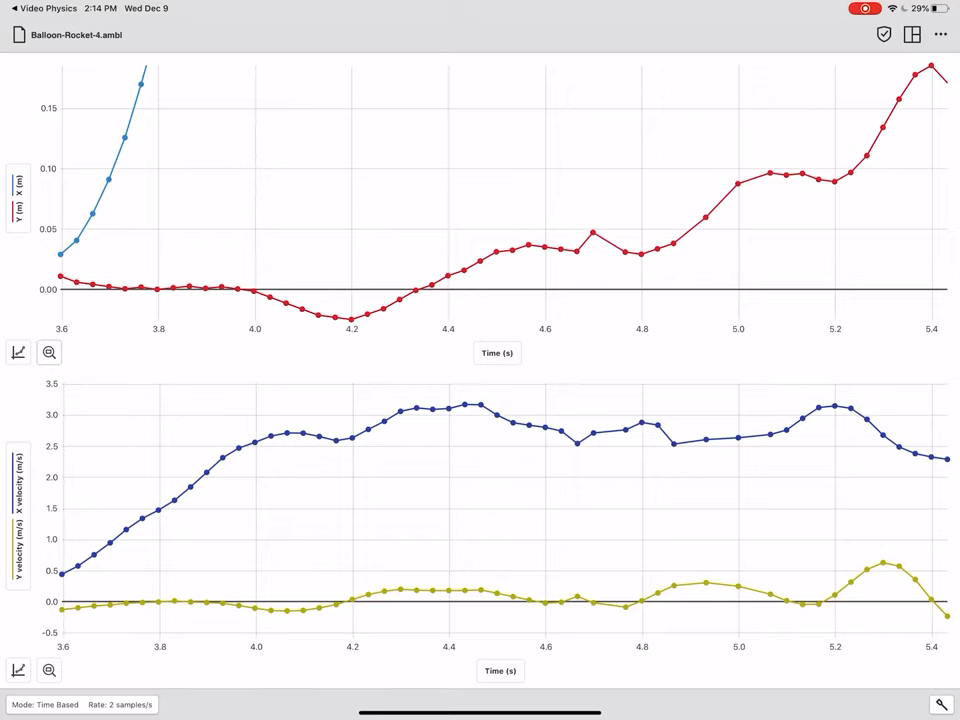
Step: Zoom the position graph to all data so X reaches about 4.6 m while Y stays near zero
{"action": "left_click", "coordinate": [49, 352]}
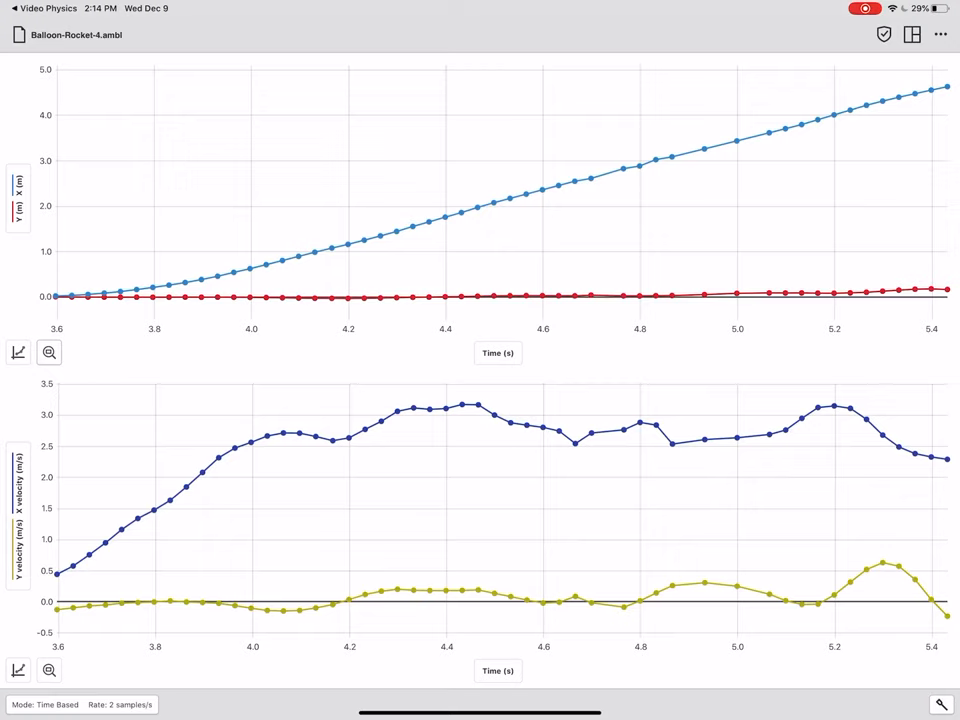
{"action": "left_click", "coordinate": [911, 34]}
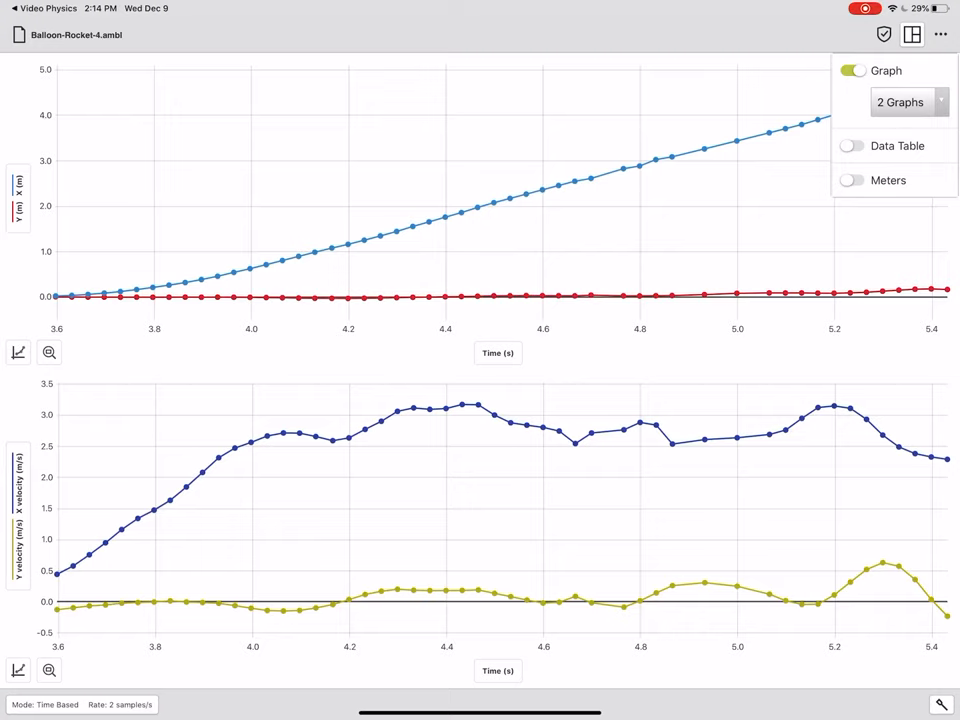
Step: Switch the layout to a single graph and bring up its y-axis column choices
{"action": "left_click", "coordinate": [908, 102]}
{"action": "left_click", "coordinate": [800, 140]}
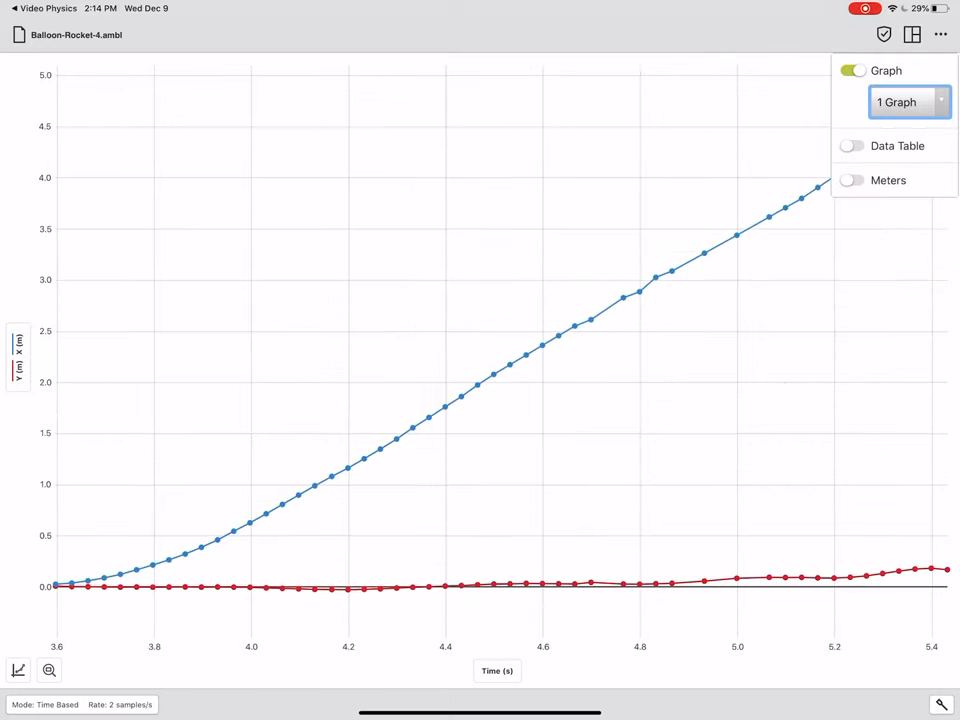
{"action": "left_click", "coordinate": [412, 430]}
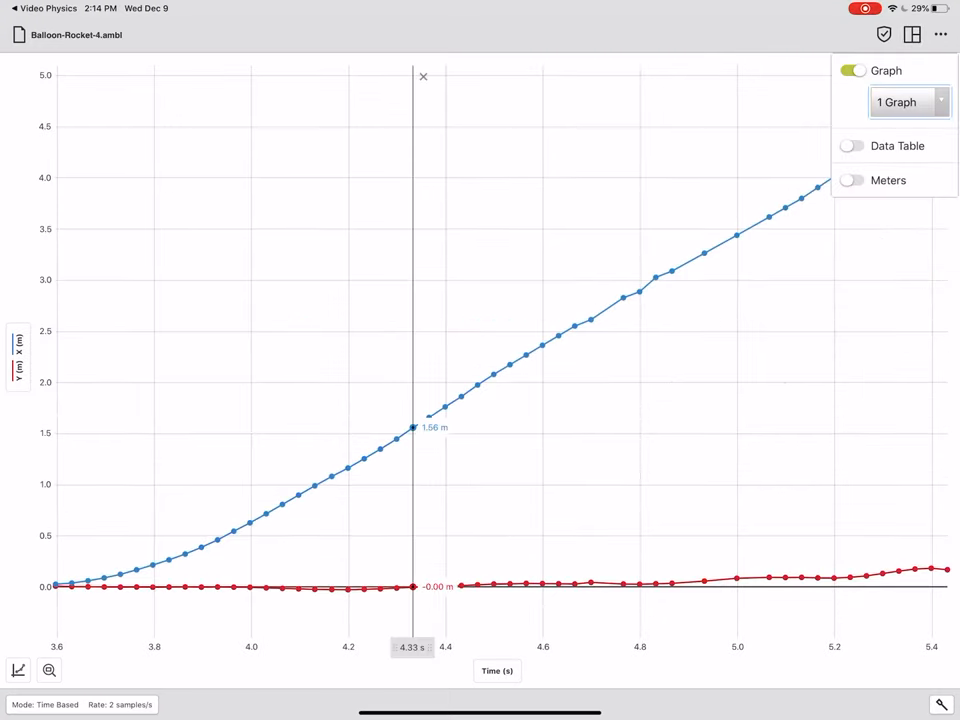
{"action": "left_click", "coordinate": [18, 356]}
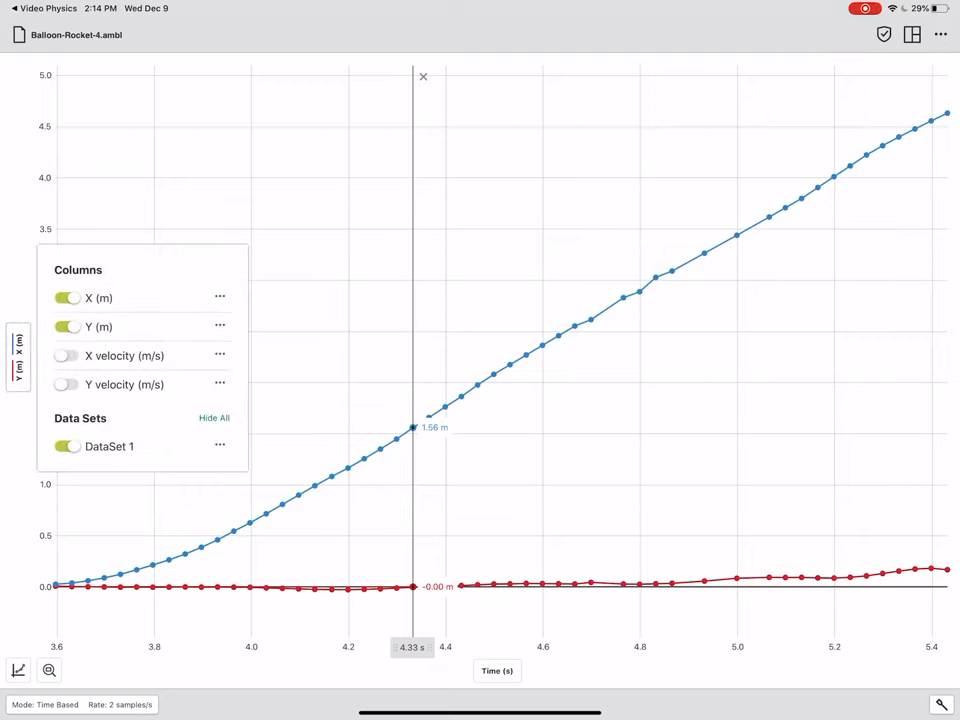
Step: Hide X (m) and Y (m) and plot X velocity (m/s) alone against time
{"action": "left_click", "coordinate": [66, 298]}
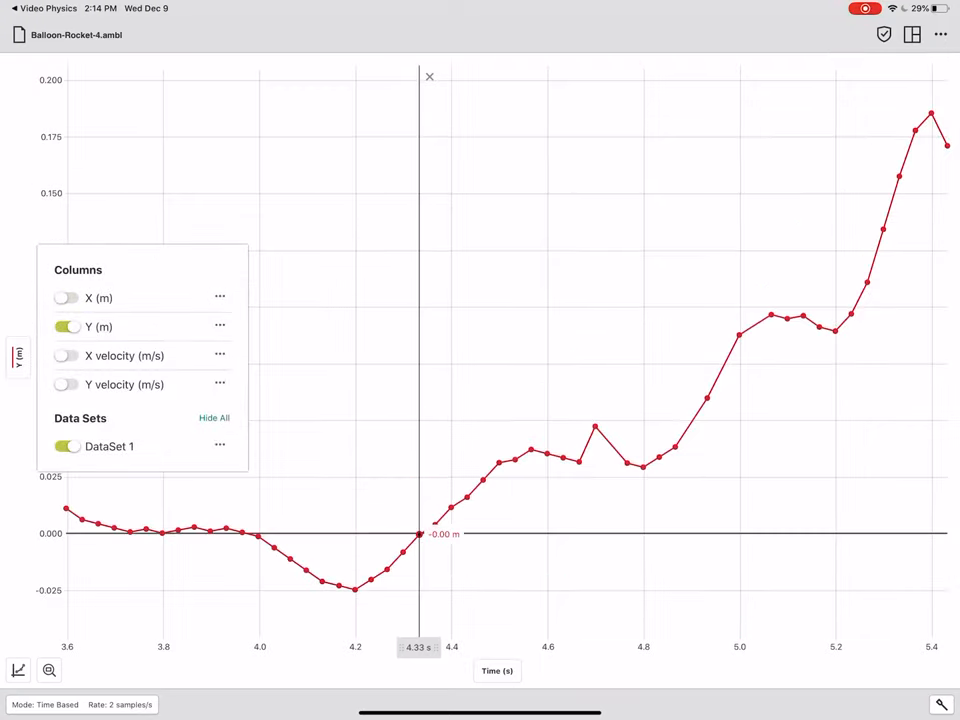
{"action": "left_click", "coordinate": [66, 327]}
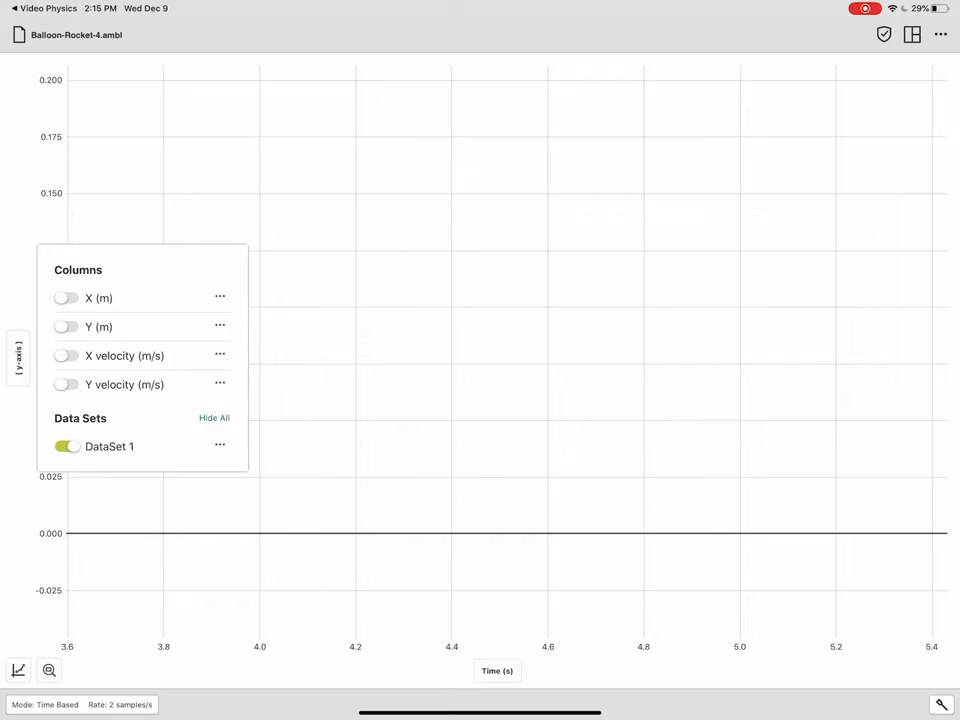
{"action": "left_click", "coordinate": [66, 356]}
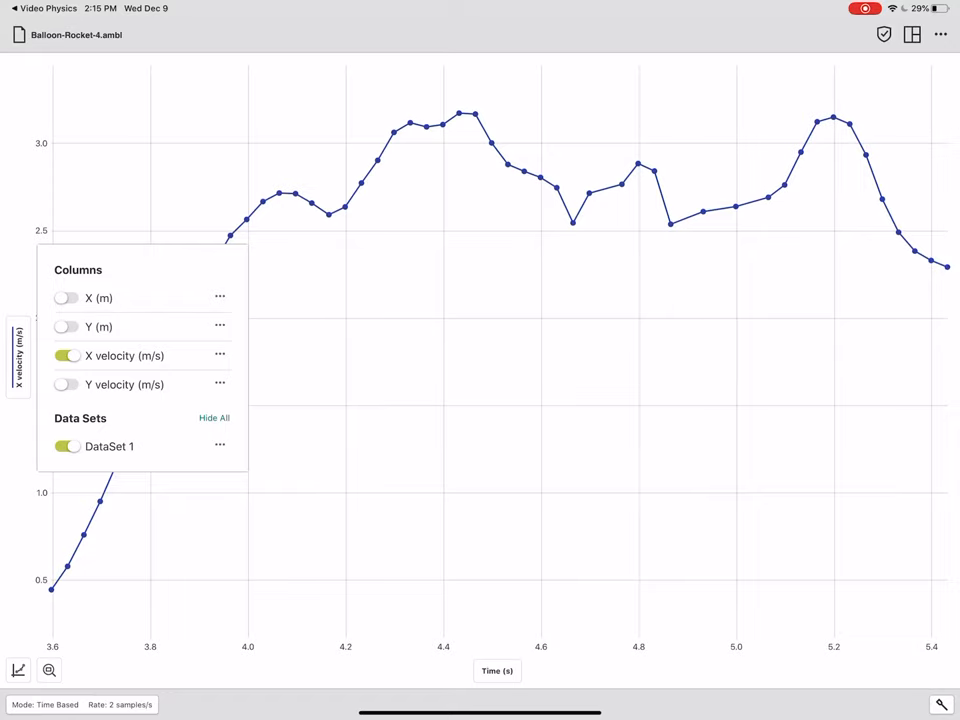
{"action": "left_click", "coordinate": [500, 400]}
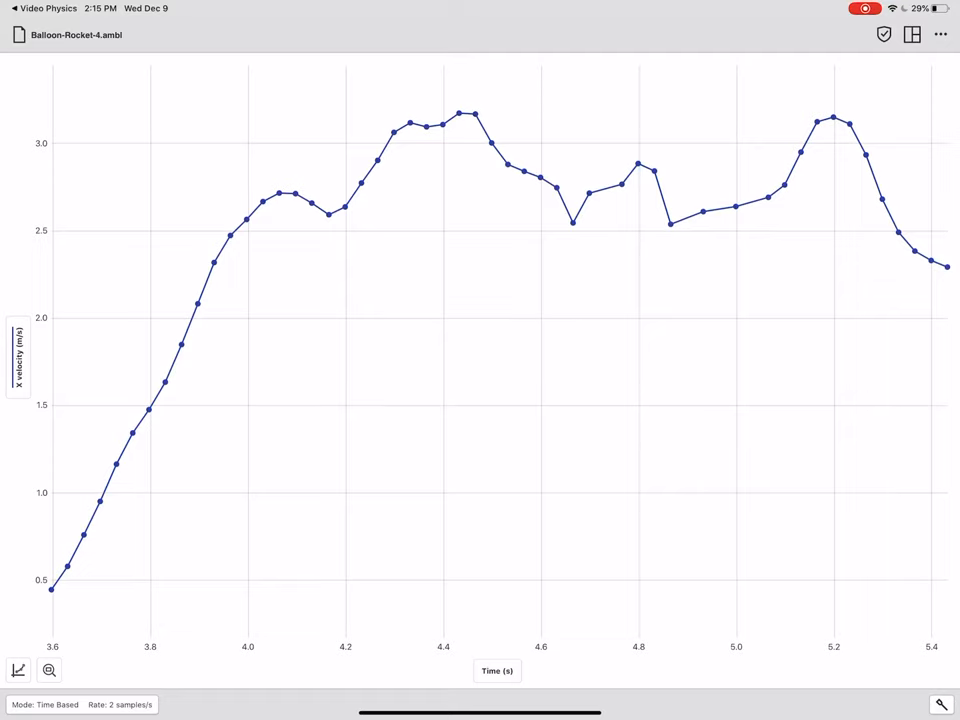
Step: Select the 3.60–4.06 s rising section of the X velocity data, checking the value at 4.53 s
{"action": "left_click_drag", "start_coordinate": [67, 350], "coordinate": [278, 350]}
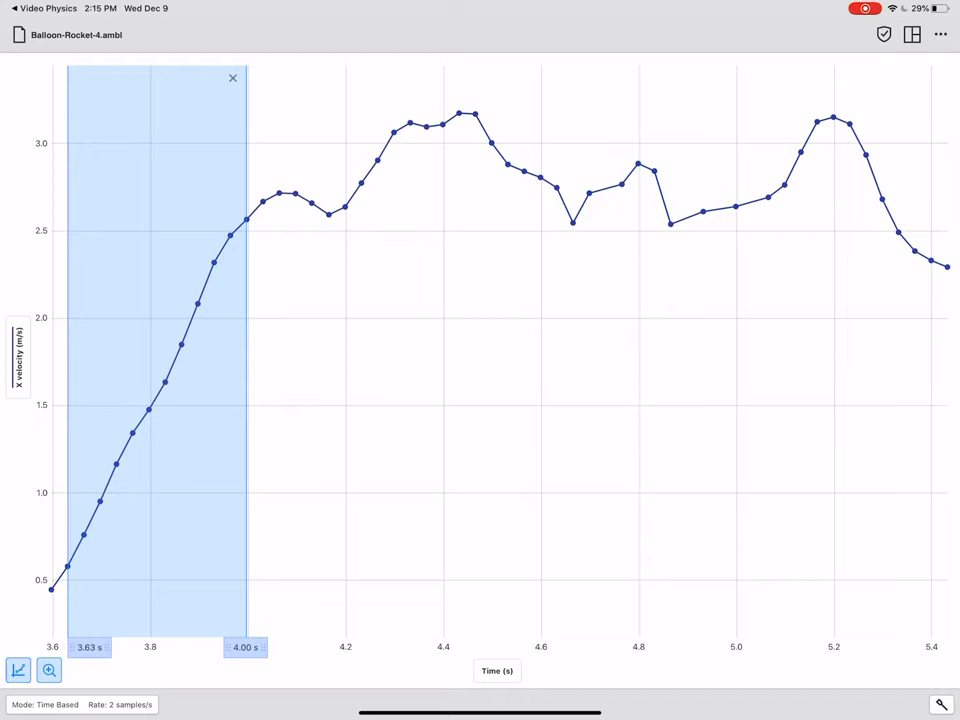
{"action": "left_click_drag", "start_coordinate": [67, 350], "coordinate": [51, 350]}
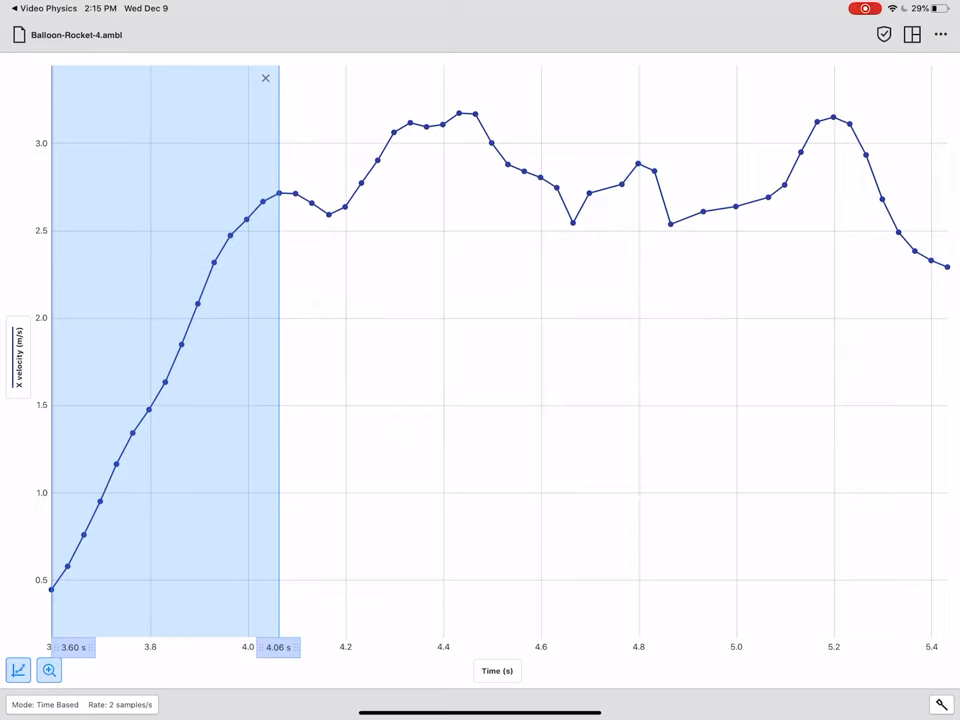
{"action": "left_click_drag", "start_coordinate": [62, 350], "coordinate": [945, 350]}
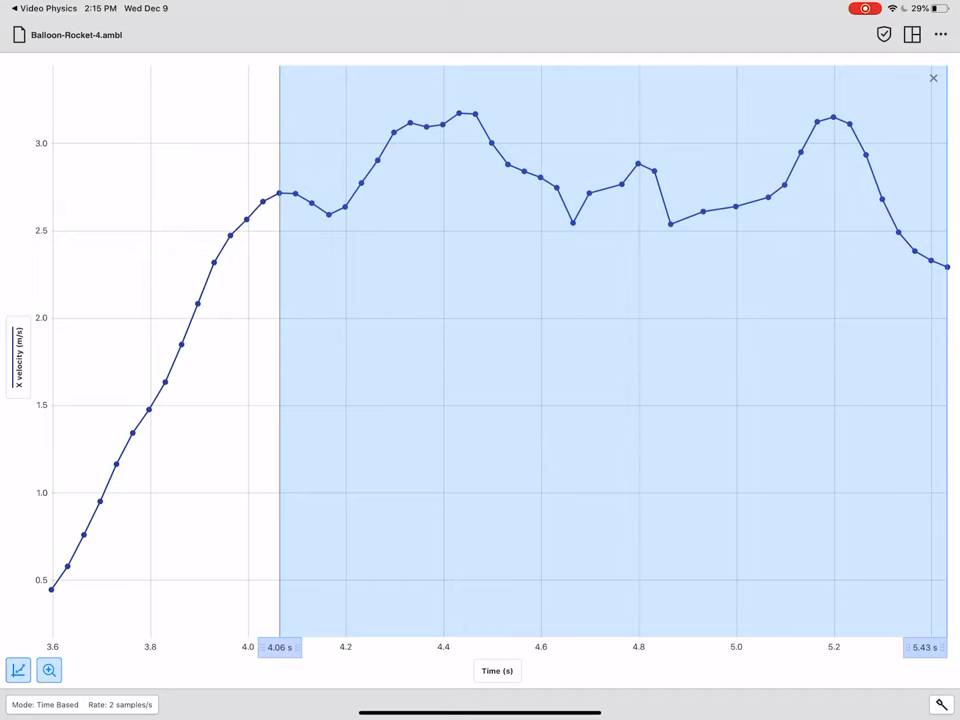
{"action": "left_click", "coordinate": [508, 165]}
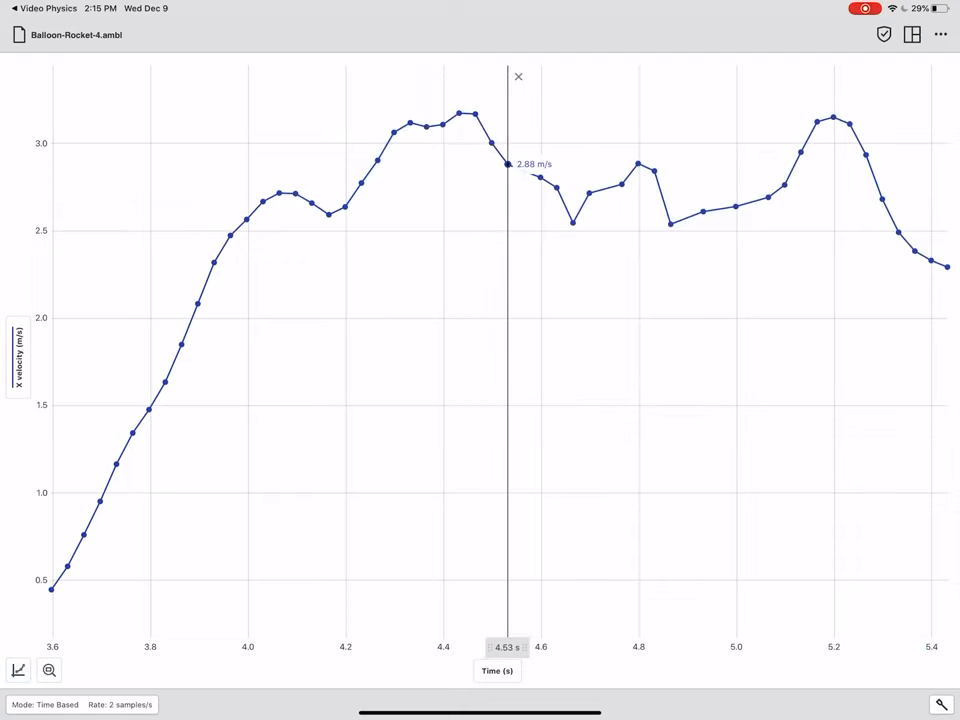
{"action": "scroll", "coordinate": [480, 300], "scroll_direction": "down", "scroll_amount": 1}
{"action": "left_click_drag", "start_coordinate": [52, 350], "coordinate": [278, 350]}
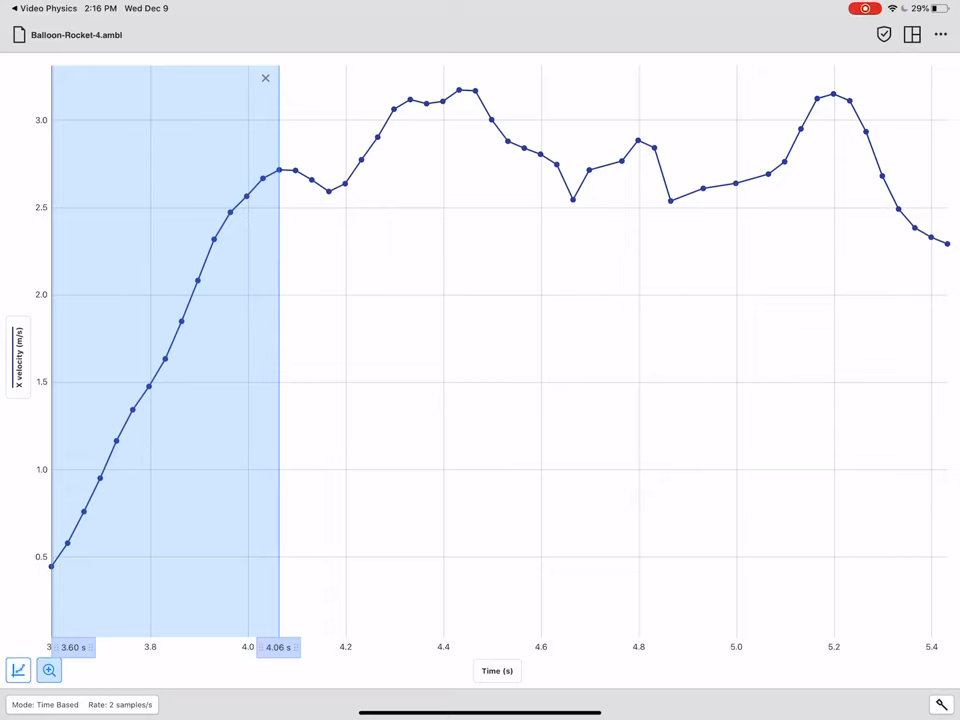
Step: Apply a Linear curve fit to the selection, giving slope 5.235 m/s² with r = 0.9959
{"action": "left_click", "coordinate": [18, 670]}
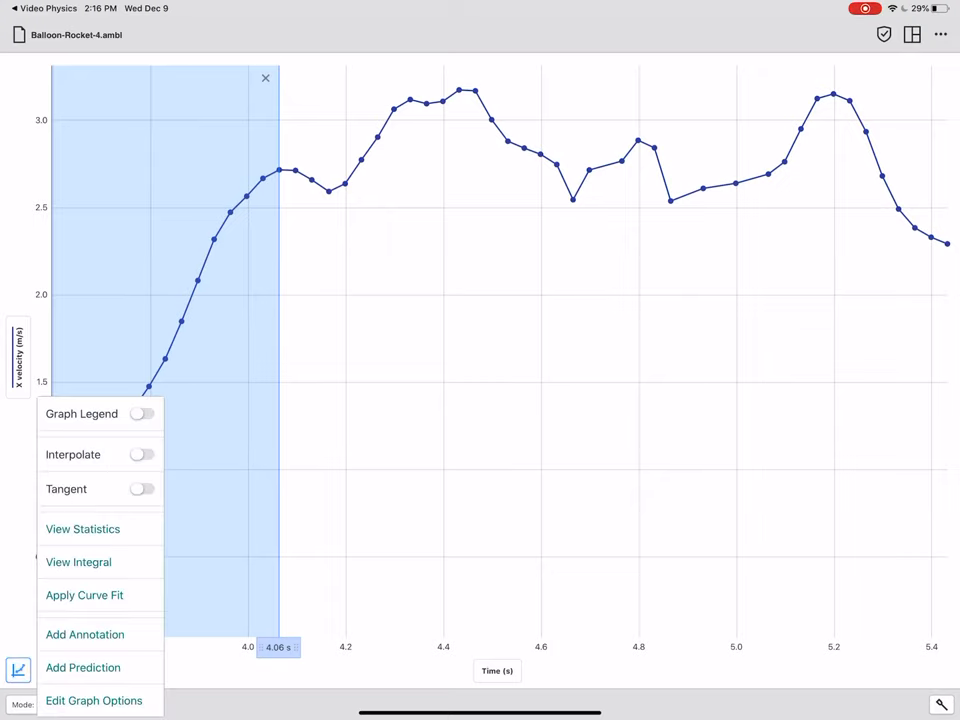
{"action": "left_click", "coordinate": [84, 595]}
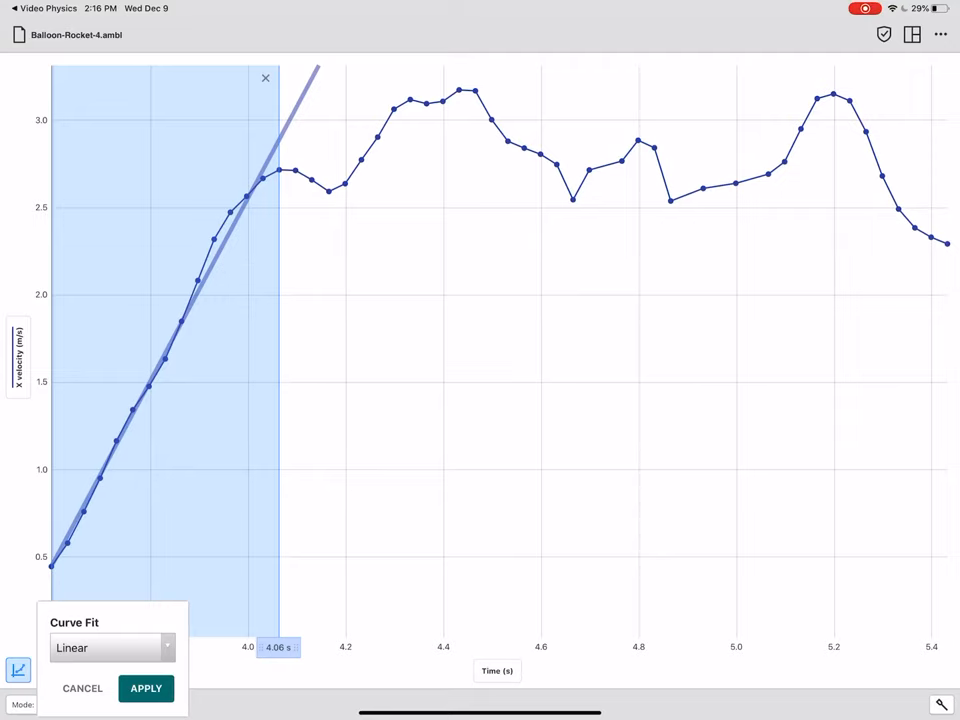
{"action": "left_click", "coordinate": [112, 647]}
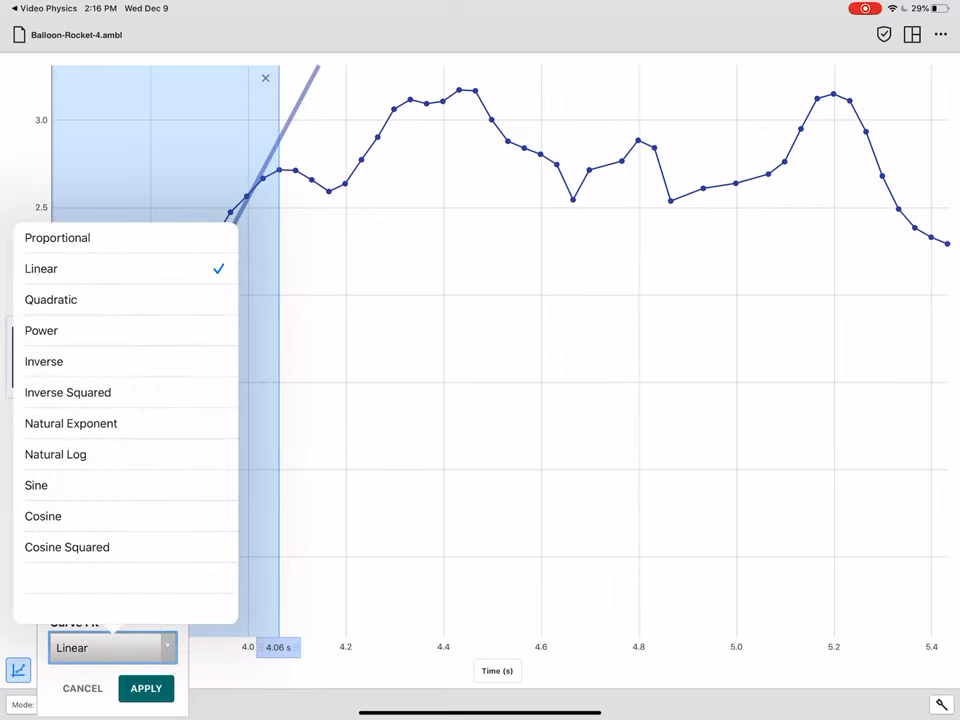
{"action": "left_click", "coordinate": [120, 268]}
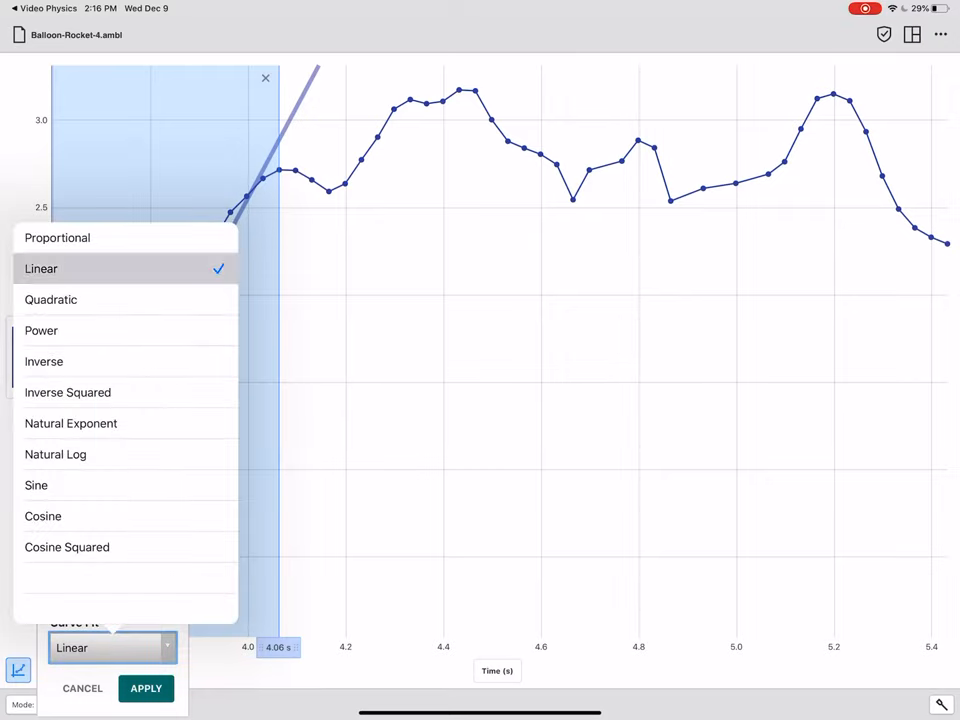
{"action": "left_click", "coordinate": [146, 688]}
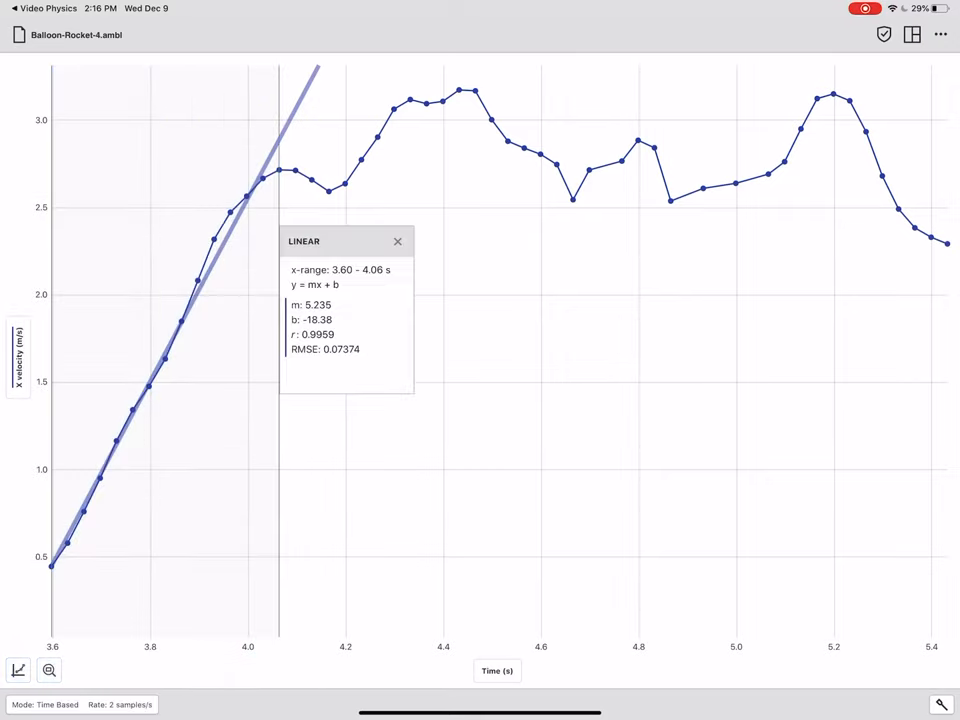
Step: Move the LINEAR results box lower on the graph, then remove the fit
{"action": "left_click_drag", "start_coordinate": [330, 183], "coordinate": [330, 363]}
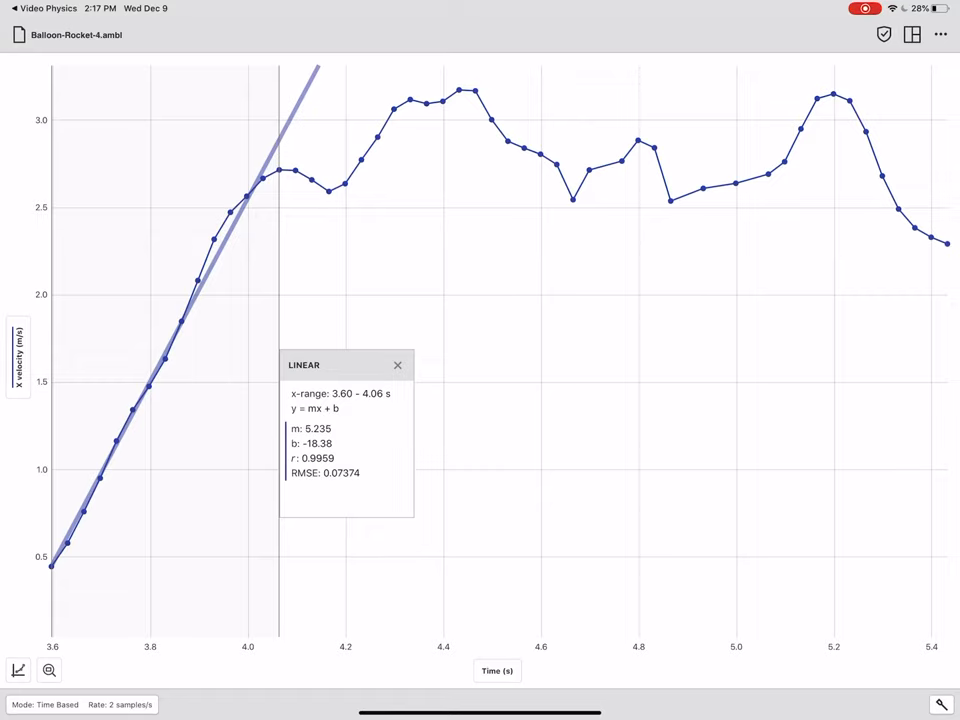
{"action": "left_click", "coordinate": [397, 364]}
Step: Rescale to all data and start a curve fit on a short range near 5.1 s
{"action": "left_click", "coordinate": [49, 670]}
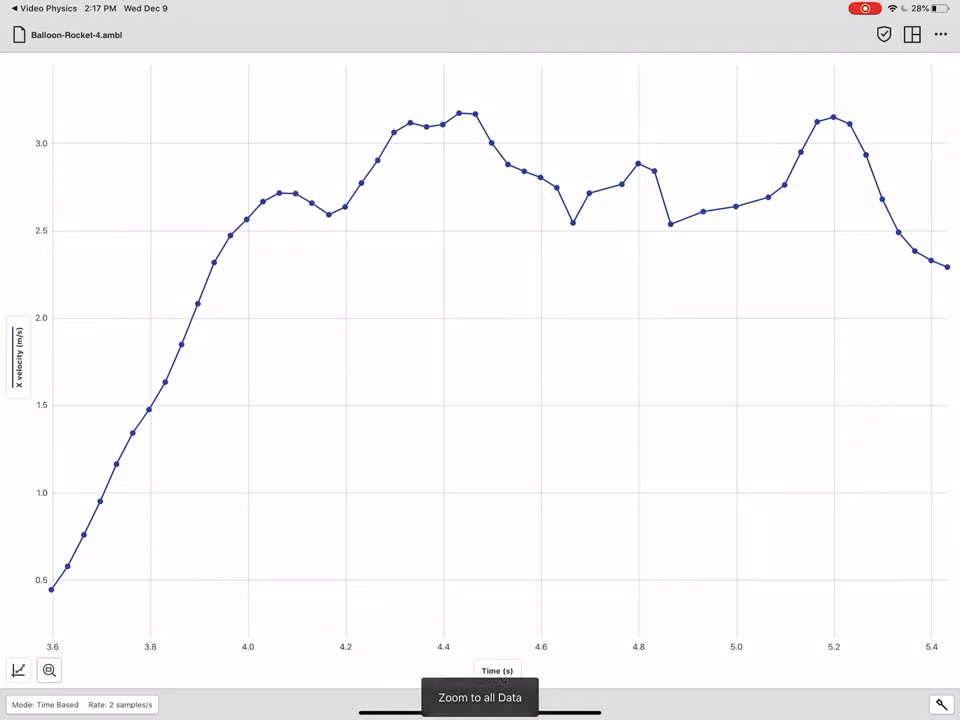
{"action": "left_click_drag", "start_coordinate": [785, 350], "coordinate": [817, 350]}
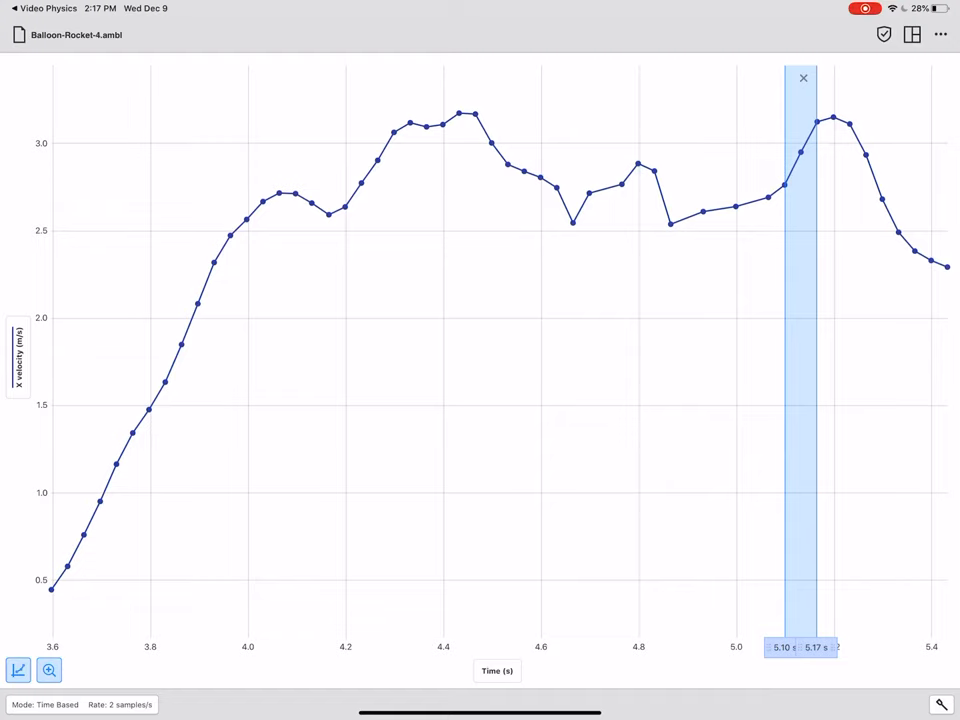
{"action": "left_click", "coordinate": [18, 670]}
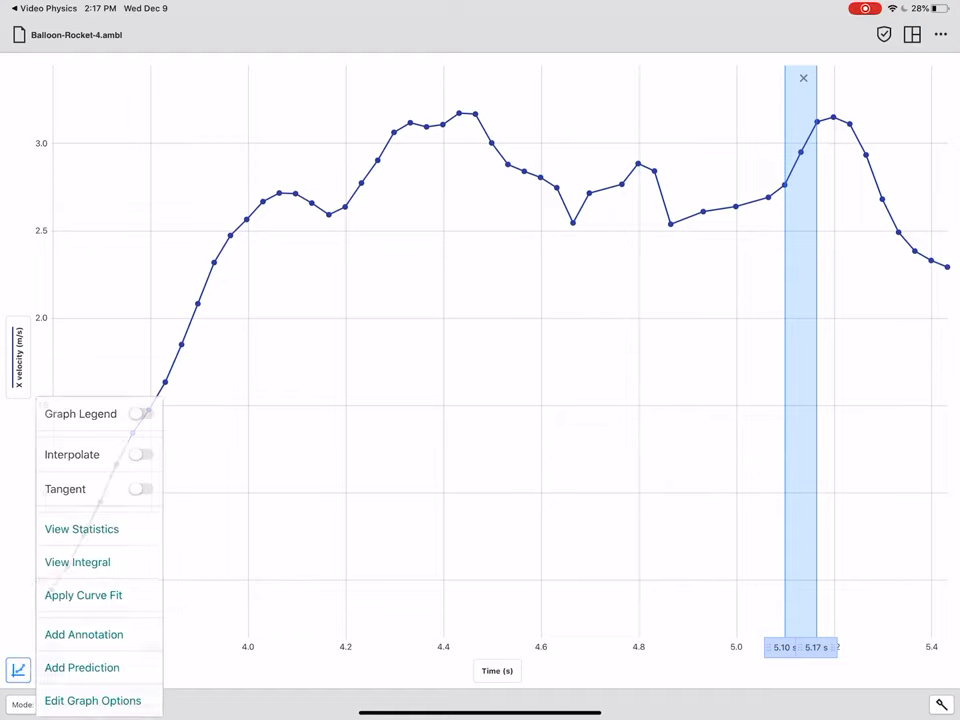
{"action": "left_click", "coordinate": [86, 596]}
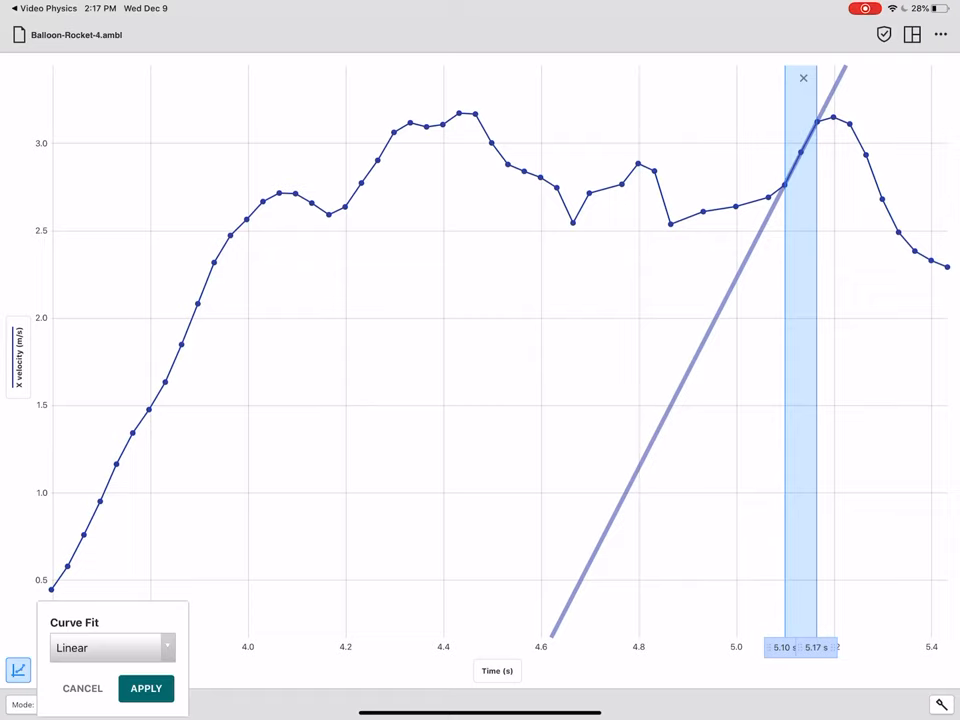
Step: Shift the linear fit range onto the 5.23–5.33 s velocity drop, giving slope −6.338
{"action": "left_click_drag", "start_coordinate": [800, 350], "coordinate": [524, 350]}
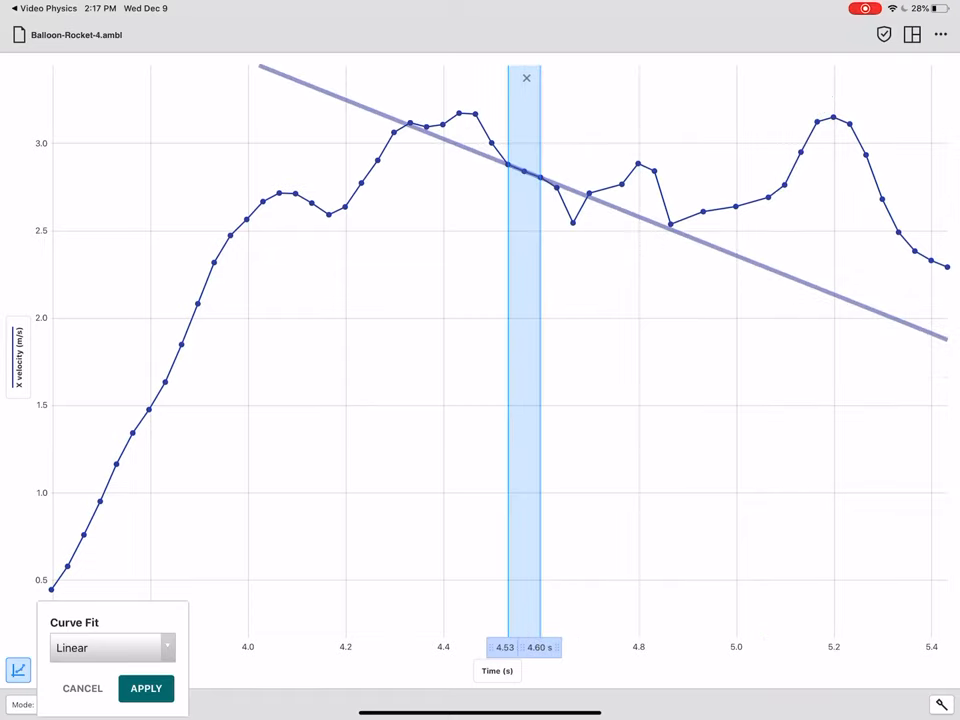
{"action": "left_click_drag", "start_coordinate": [524, 350], "coordinate": [873, 350]}
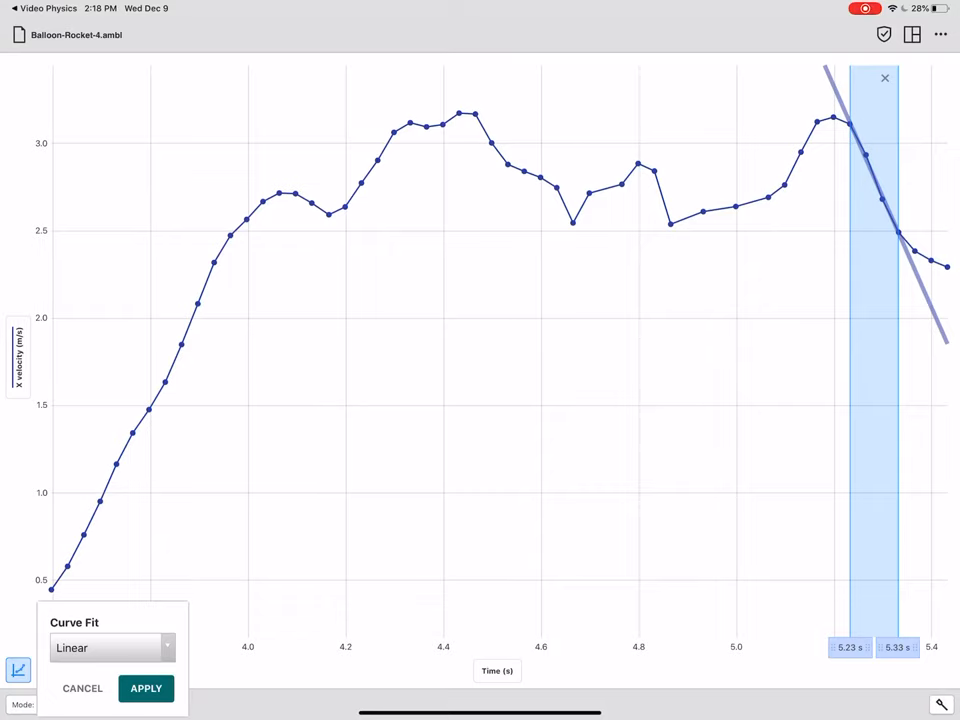
{"action": "left_click", "coordinate": [146, 688]}
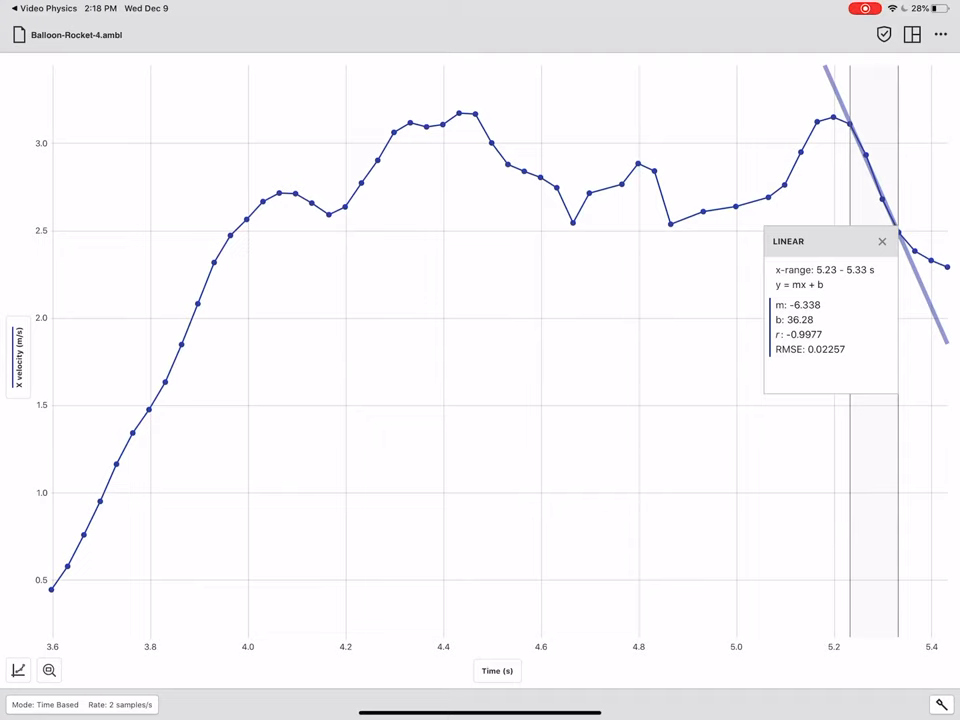
{"action": "left_click_drag", "start_coordinate": [52, 350], "coordinate": [262, 350]}
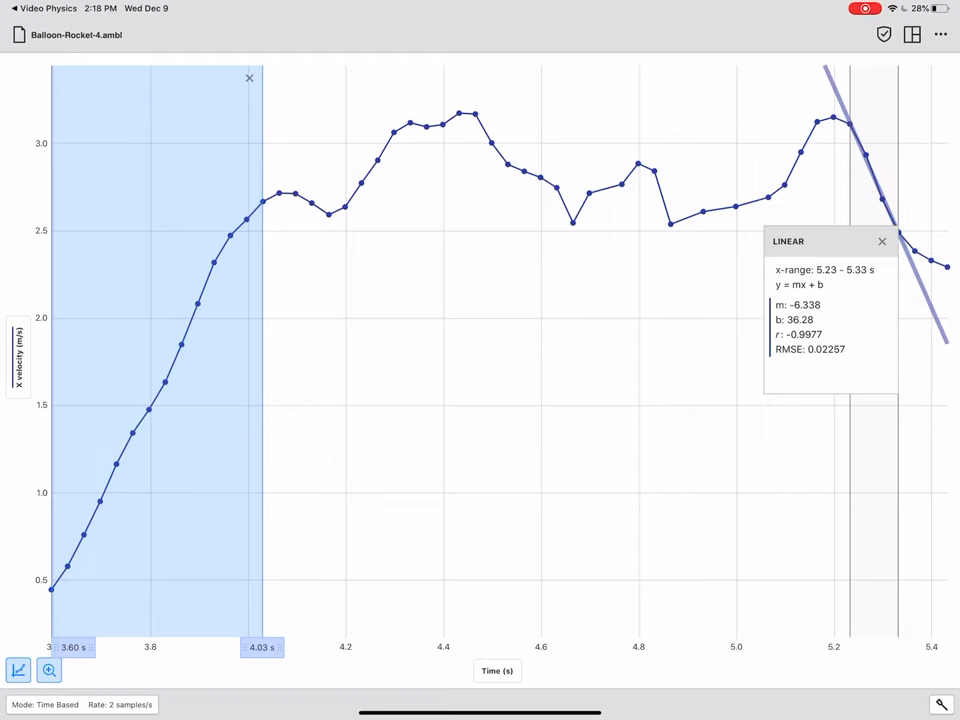
Step: Apply a Linear curve fit to the 3.60–4.03 s acceleration section, slope 5.406
{"action": "left_click", "coordinate": [18, 670]}
{"action": "left_click", "coordinate": [85, 590]}
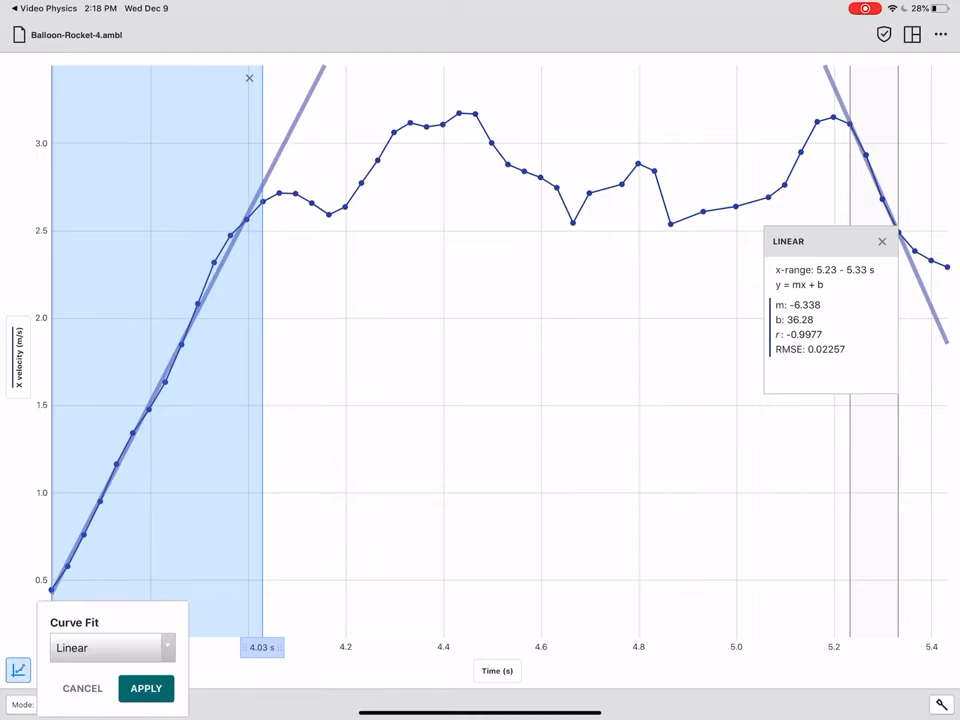
{"action": "left_click", "coordinate": [112, 647]}
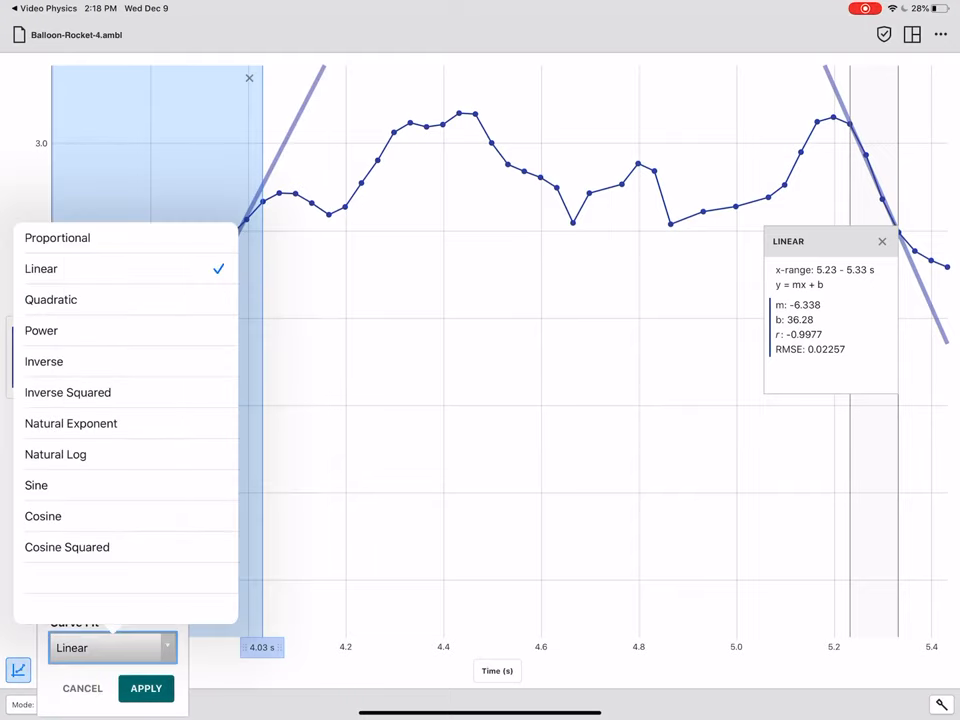
{"action": "left_click", "coordinate": [41, 268]}
{"action": "left_click", "coordinate": [146, 688]}
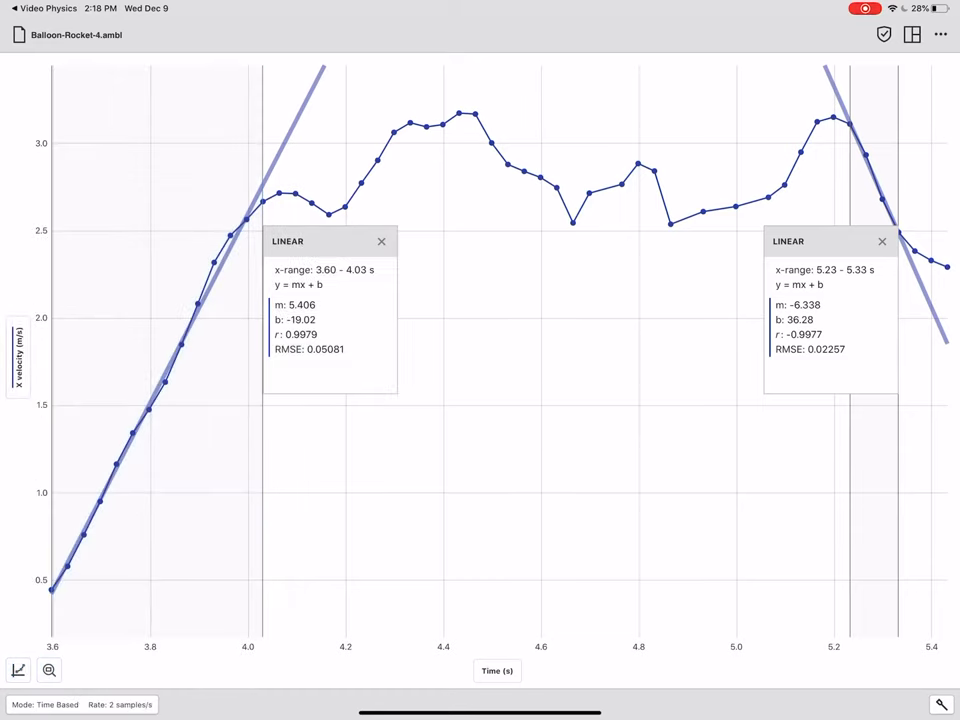
Step: Move the new fit box lower and remove the −6.338 deceleration fit
{"action": "left_click_drag", "start_coordinate": [320, 241], "coordinate": [320, 330]}
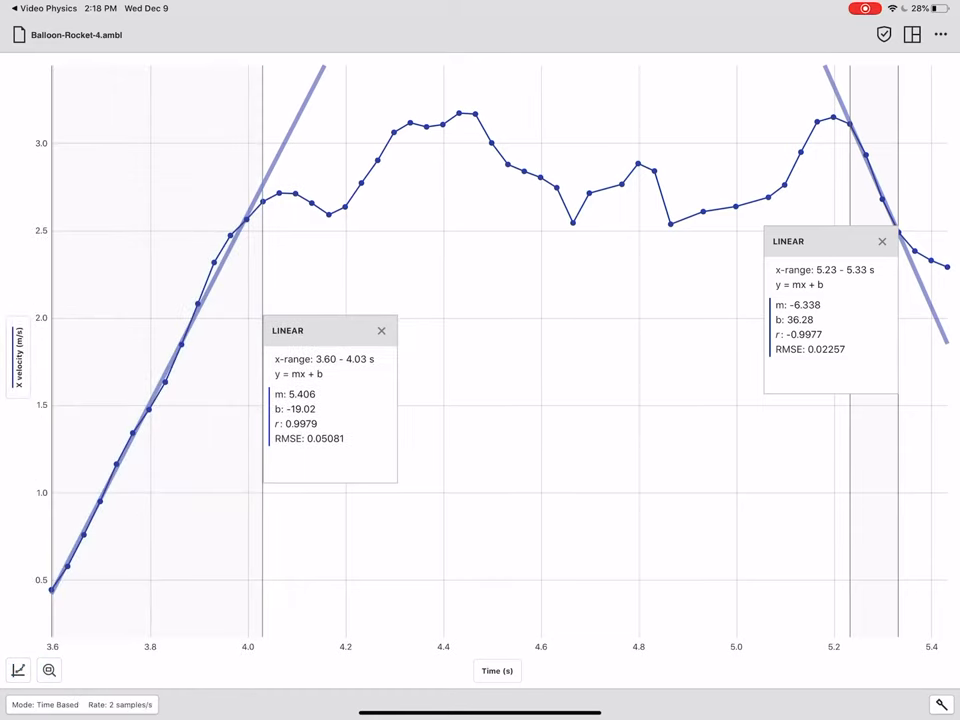
{"action": "left_click", "coordinate": [882, 241]}
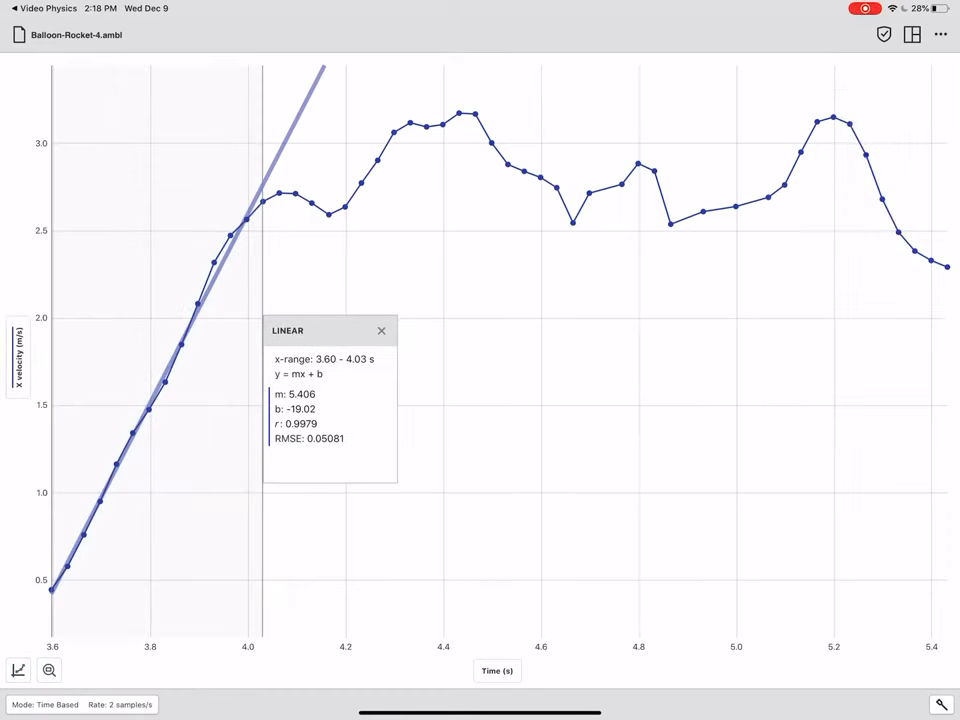